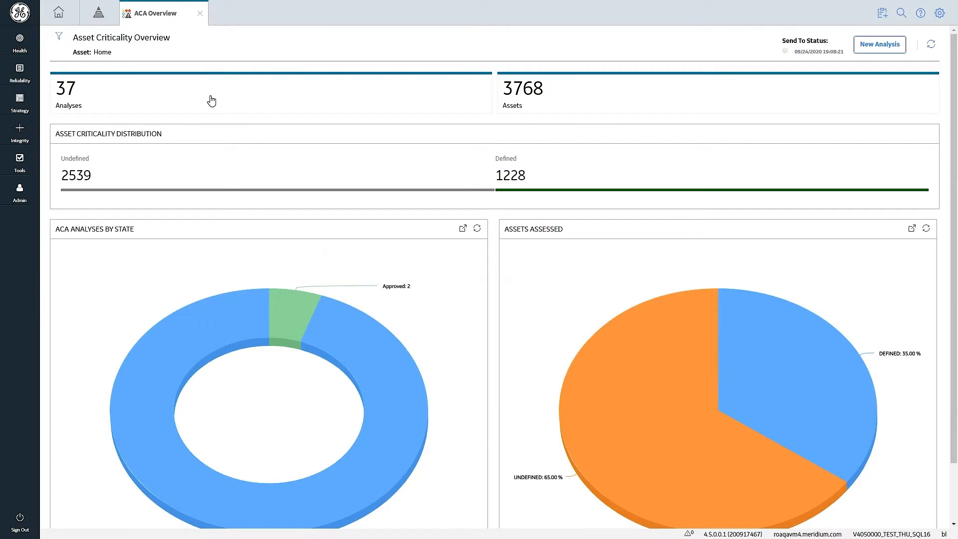
- Bring up the list of all 37 asset criticality analyses
{"action": "left_click", "coordinate": [209, 97]}
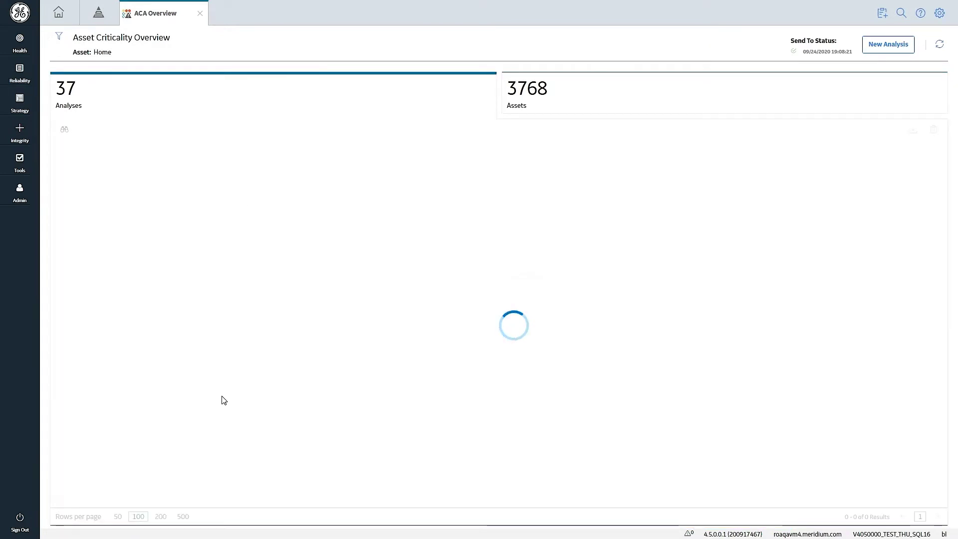
- Open the Demo ACA analysis with its 234 assessed assets
{"action": "left_click", "coordinate": [111, 430]}
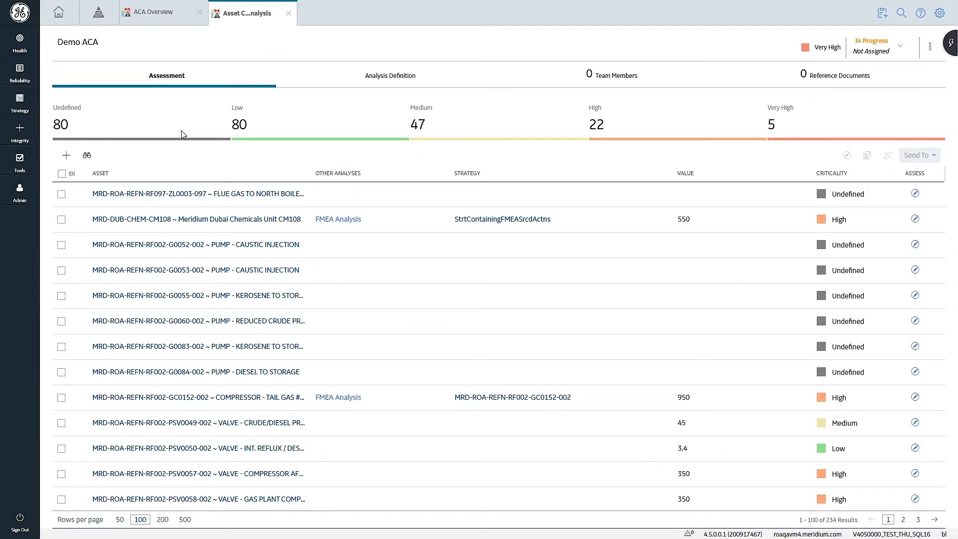
- Sort the assets by name and filter the Asset column to 'PUMP'
{"action": "left_click", "coordinate": [87, 157]}
{"action": "left_click", "coordinate": [176, 200]}
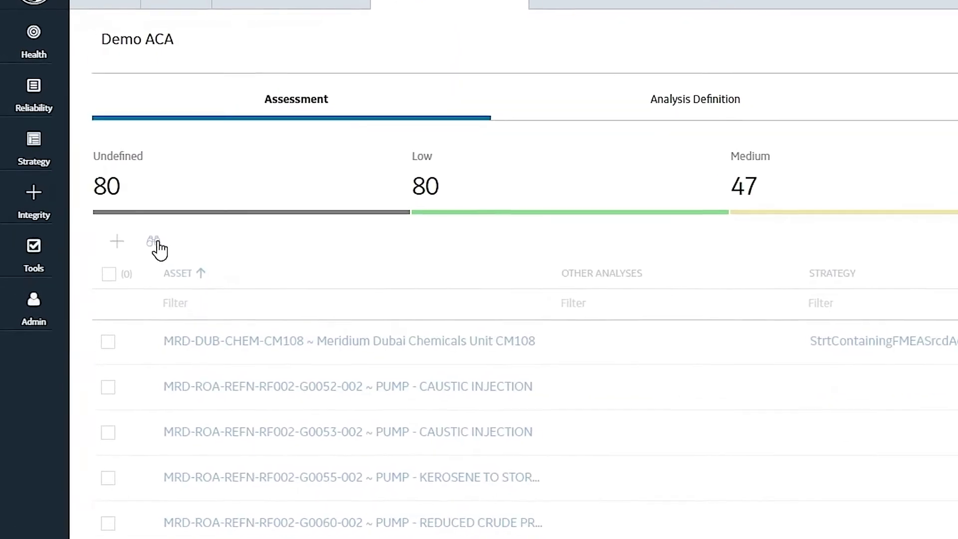
{"action": "left_click", "coordinate": [143, 229]}
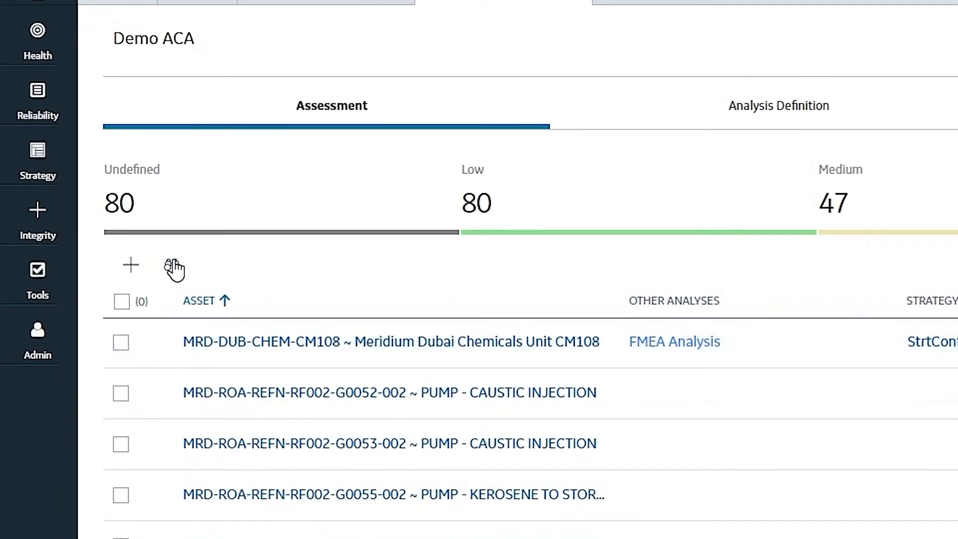
{"action": "left_click", "coordinate": [171, 263]}
{"action": "left_click", "coordinate": [238, 325]}
{"action": "type", "text": "PU"}
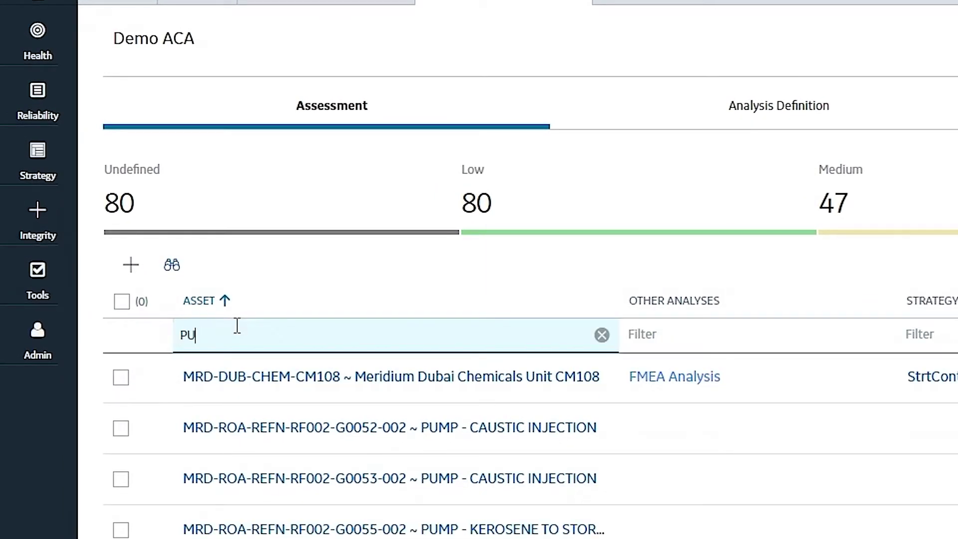
{"action": "type", "text": "MP"}
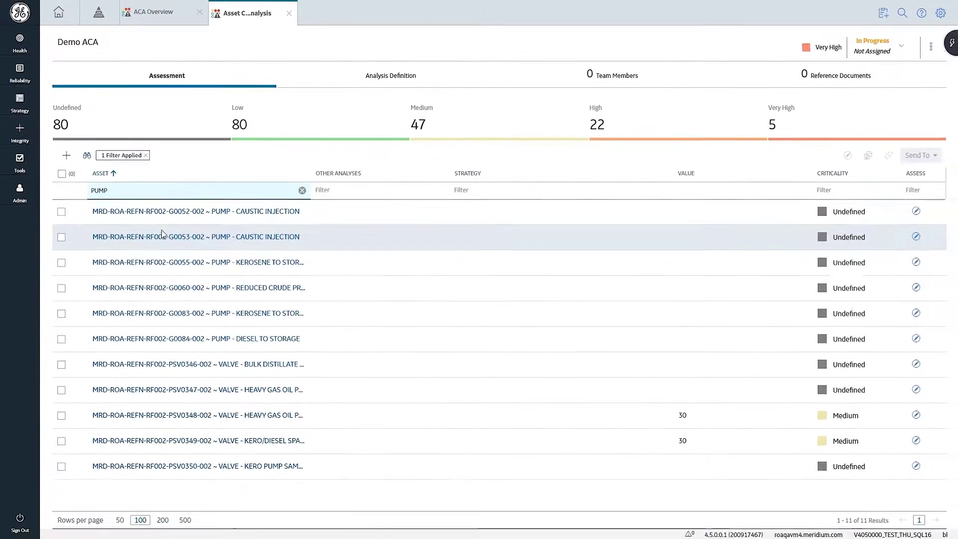
- Select pumps G0052, G0053 and G0055 for a bulk assessment
{"action": "left_click", "coordinate": [61, 212]}
{"action": "left_click", "coordinate": [61, 237]}
{"action": "left_click", "coordinate": [62, 263]}
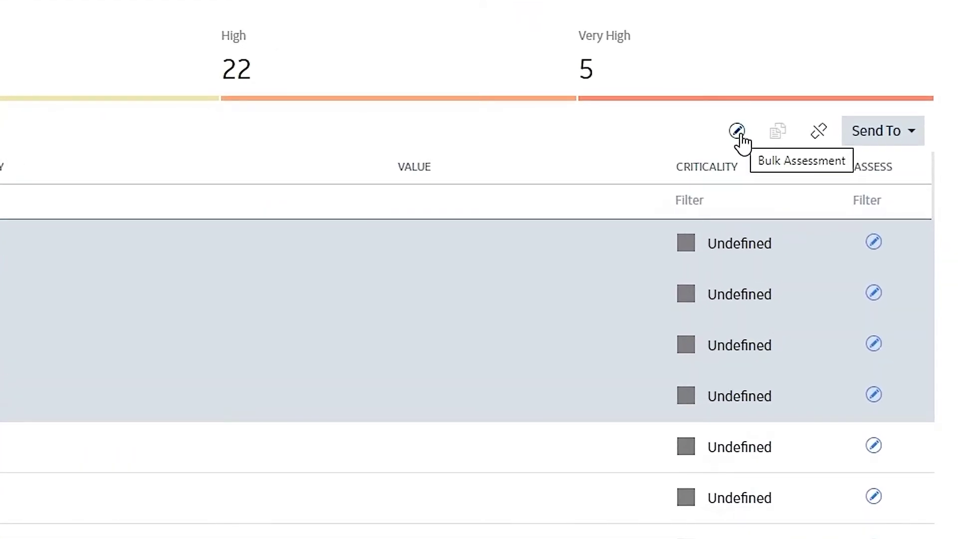
{"action": "left_click", "coordinate": [740, 136]}
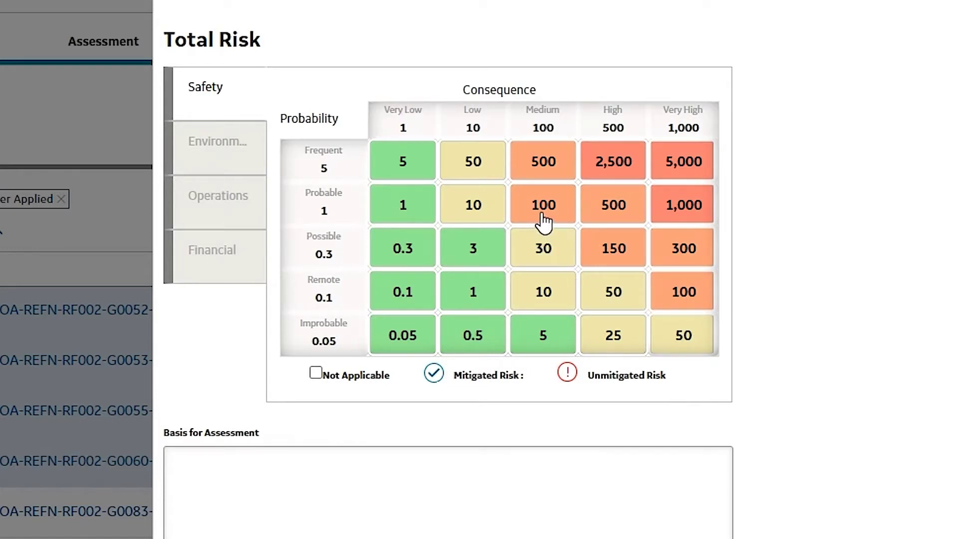
{"action": "mouse_move", "coordinate": [543, 205]}
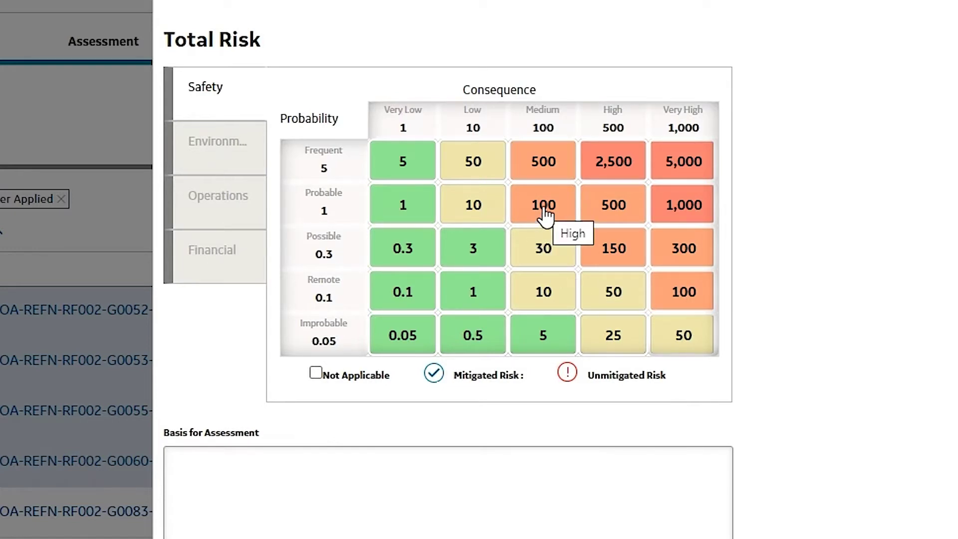
- Rate the pumps Safety 100, Environment 150 and Operations 30 on the risk matrices
{"action": "left_click", "coordinate": [546, 216]}
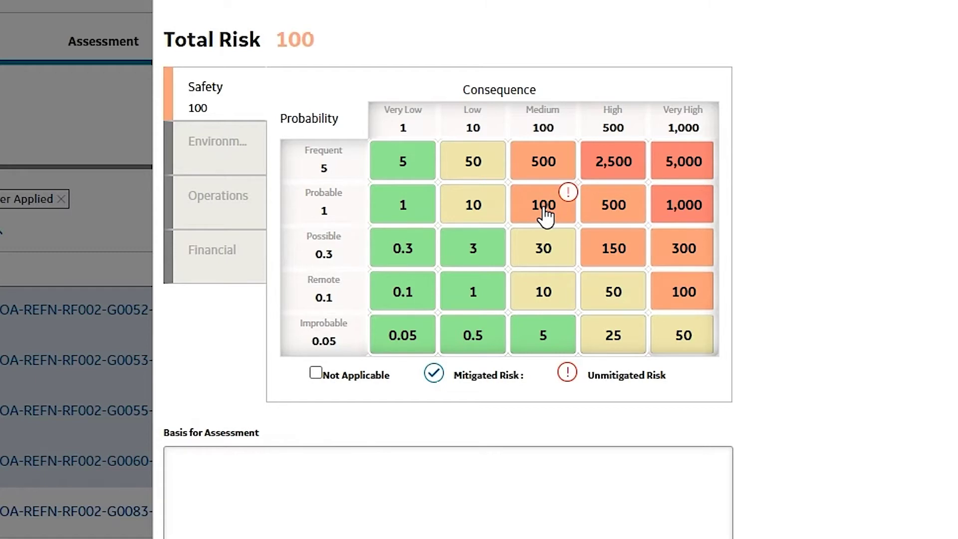
{"action": "left_click", "coordinate": [203, 167]}
{"action": "left_click", "coordinate": [627, 259]}
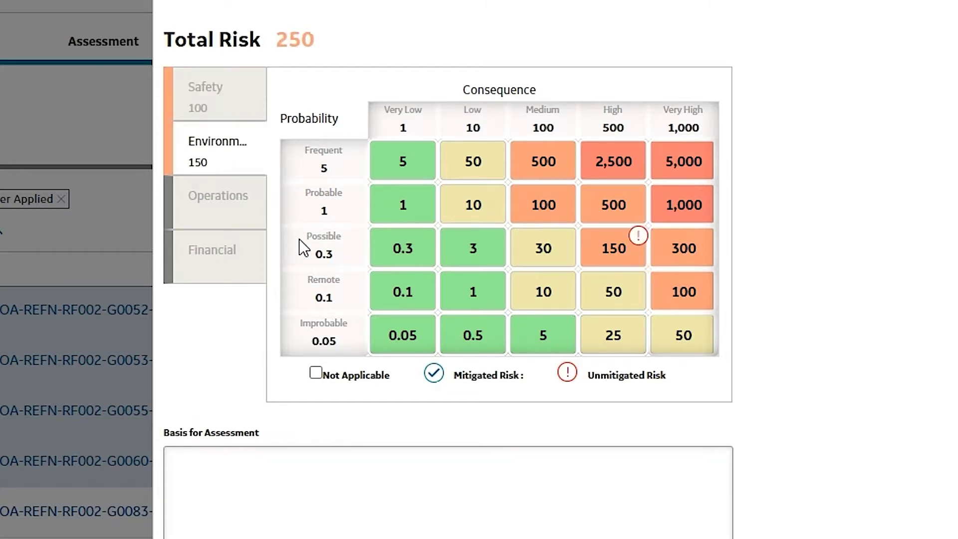
{"action": "left_click", "coordinate": [227, 218]}
{"action": "left_click", "coordinate": [542, 261]}
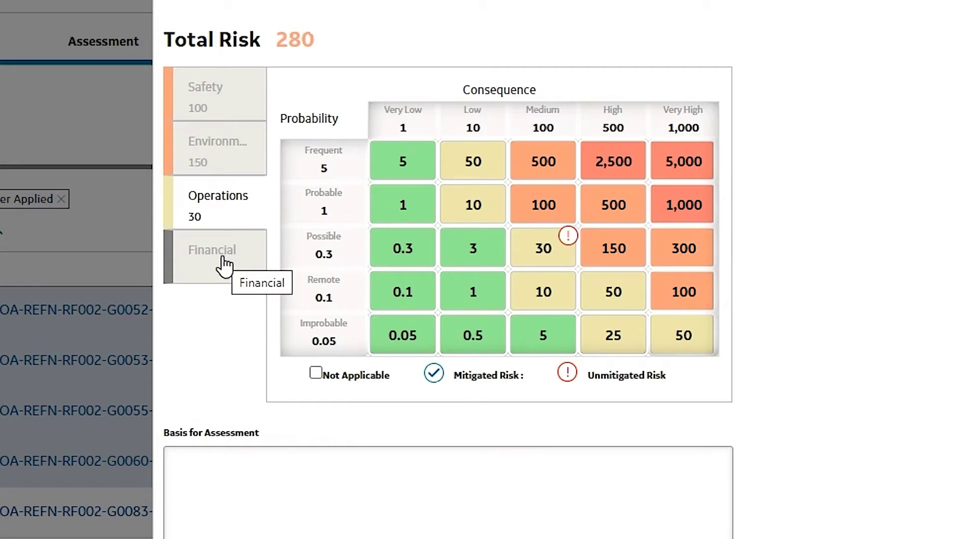
- Enter the basis 'Why these are critical' and save the bulk assessment
{"action": "left_click", "coordinate": [234, 460]}
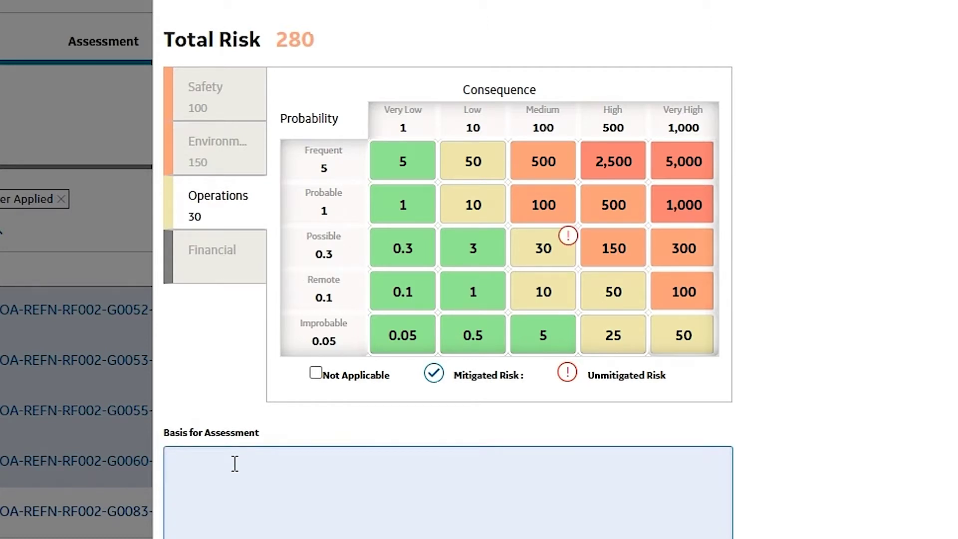
{"action": "type", "text": "Why"}
{"action": "type", "text": " these a"}
{"action": "type", "text": "re critical"}
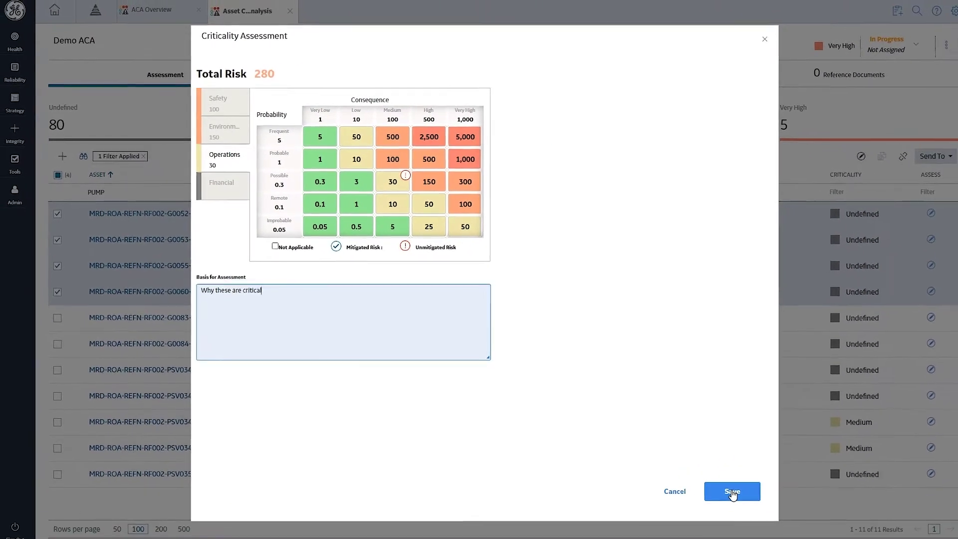
{"action": "left_click", "coordinate": [785, 532]}
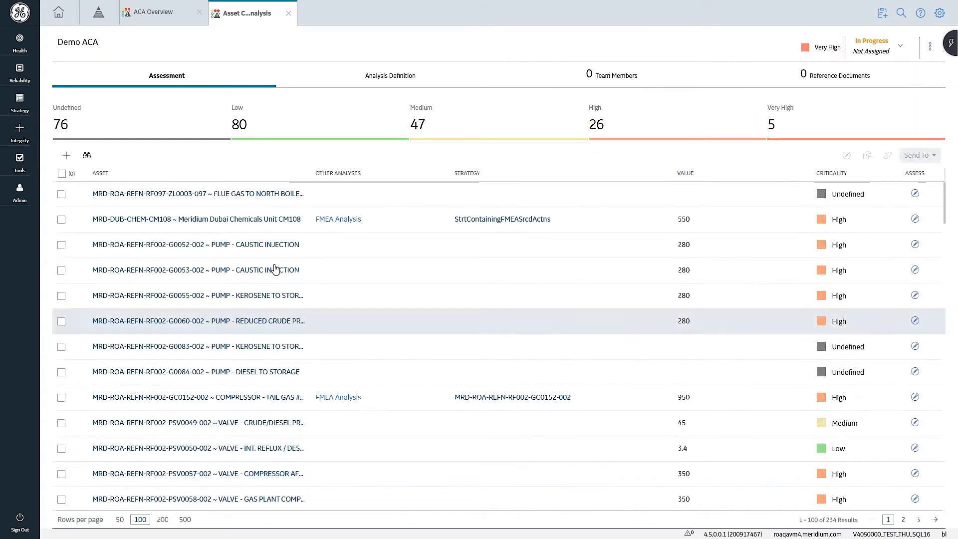
- Reopen the column filters to filter the Asset column again
{"action": "left_click", "coordinate": [88, 156]}
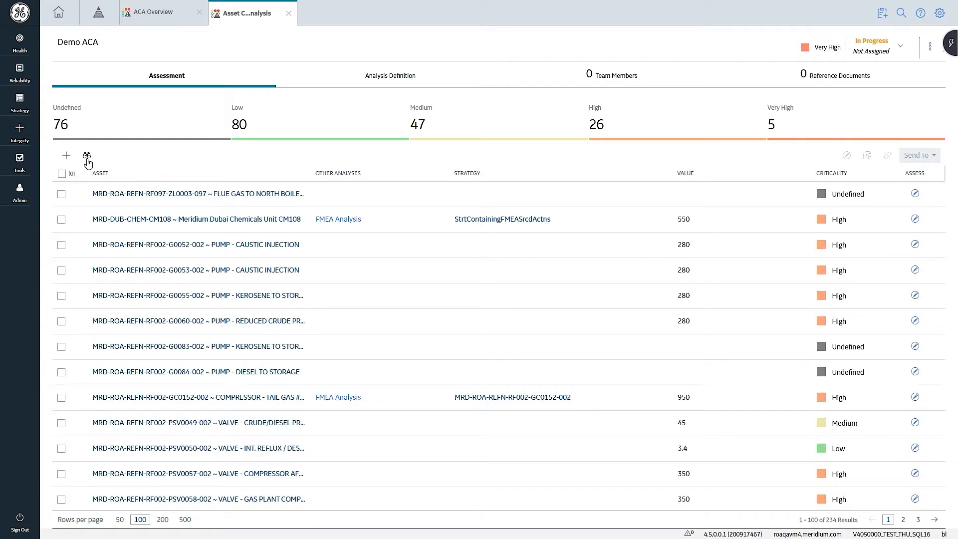
{"action": "left_click", "coordinate": [123, 194]}
{"action": "type", "text": "PUMP"}
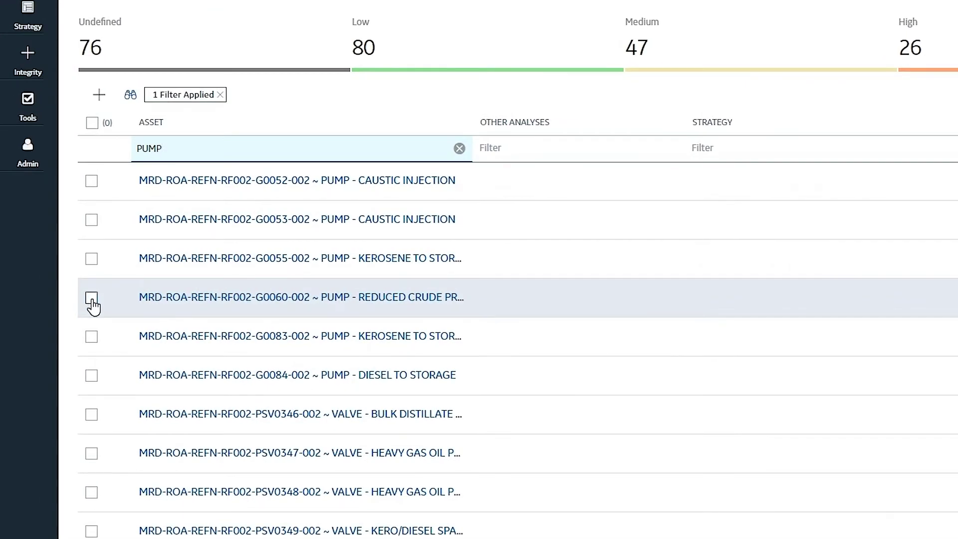
- Select pump G0060 to copy its High assessment to other assets
{"action": "left_click", "coordinate": [91, 299]}
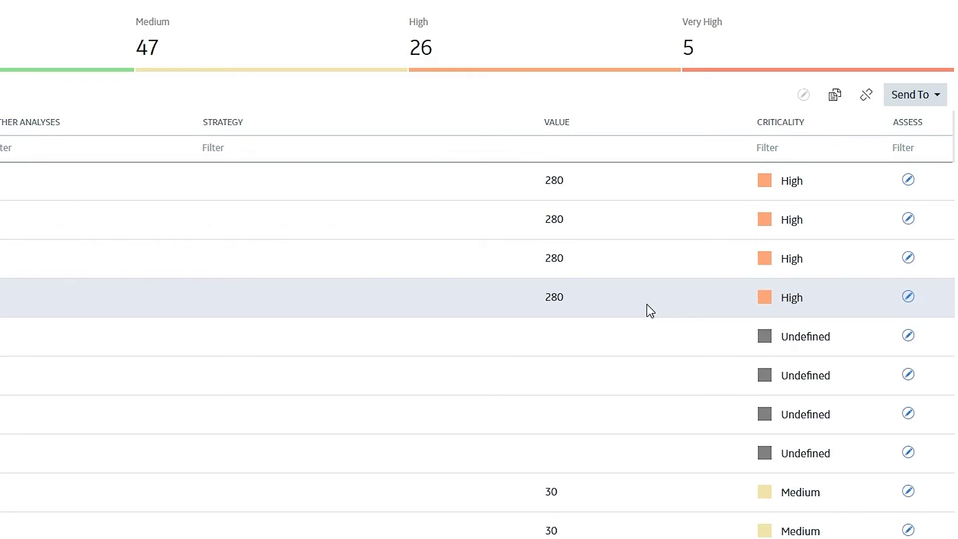
{"action": "left_click", "coordinate": [649, 309]}
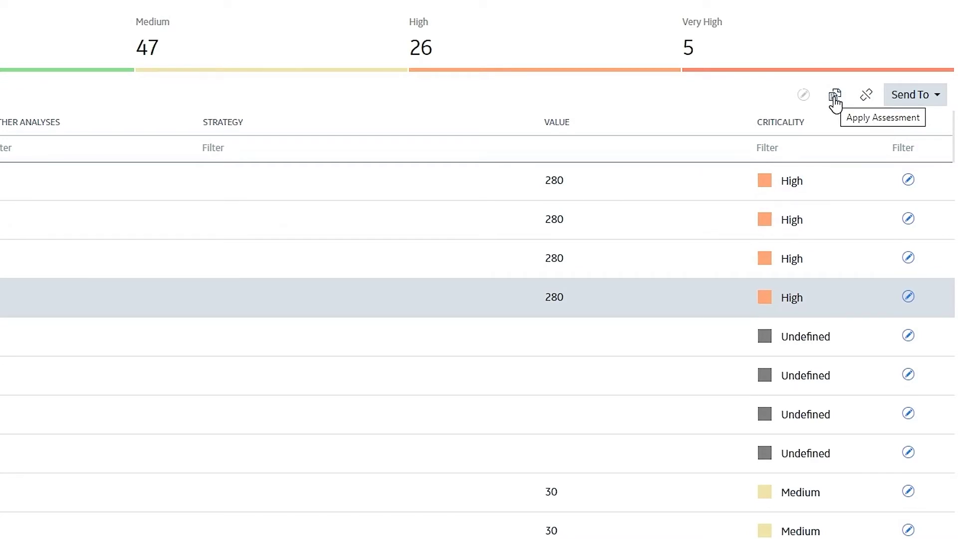
{"action": "left_click", "coordinate": [835, 98]}
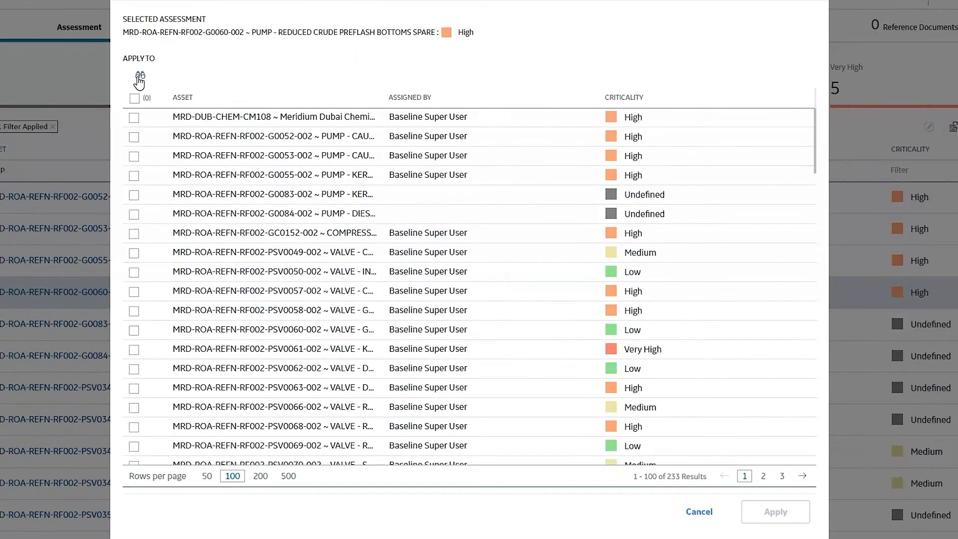
- Filter assets by 'P' and apply the High assessment to G0083 and G0084
{"action": "left_click", "coordinate": [139, 77]}
{"action": "left_click", "coordinate": [220, 119]}
{"action": "type", "text": "PUMP"}
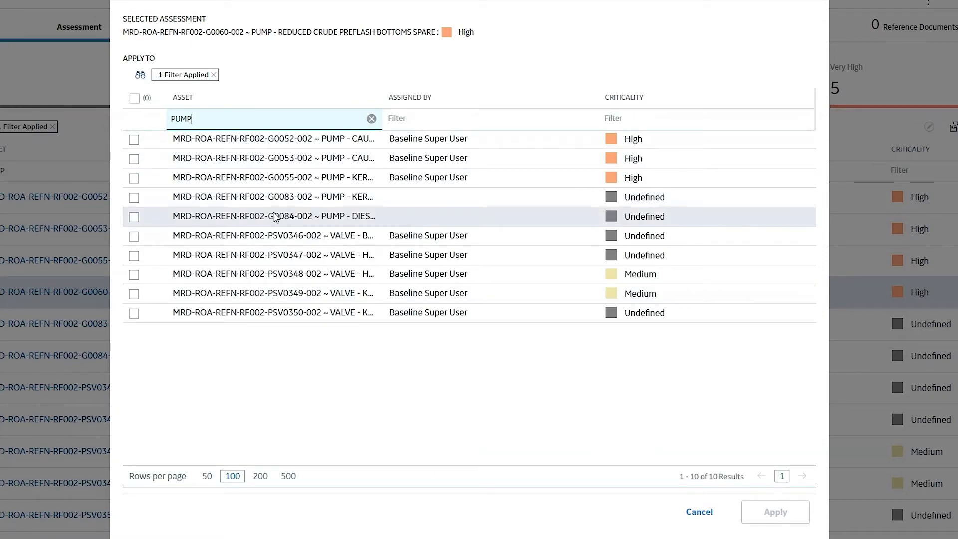
{"action": "left_click", "coordinate": [134, 197]}
{"action": "left_click", "coordinate": [134, 217]}
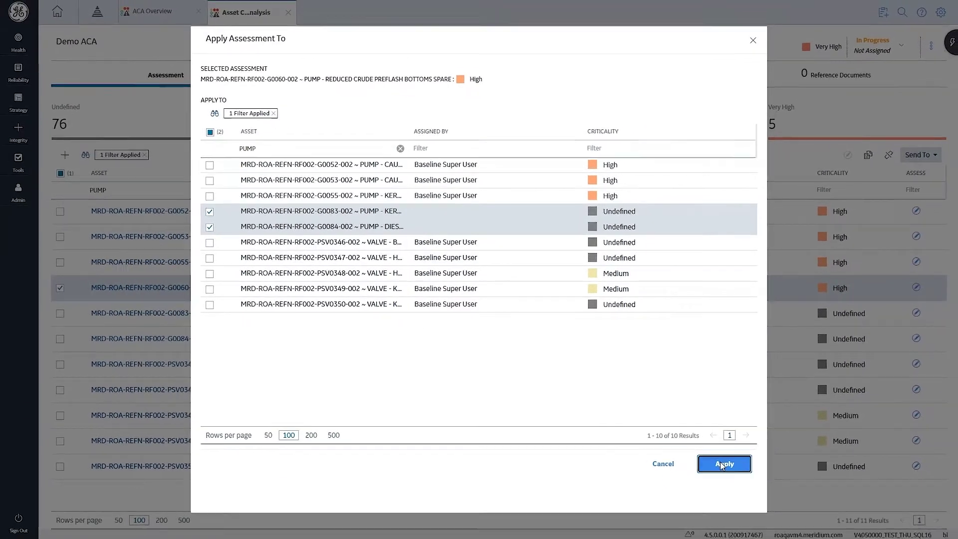
{"action": "left_click", "coordinate": [727, 470]}
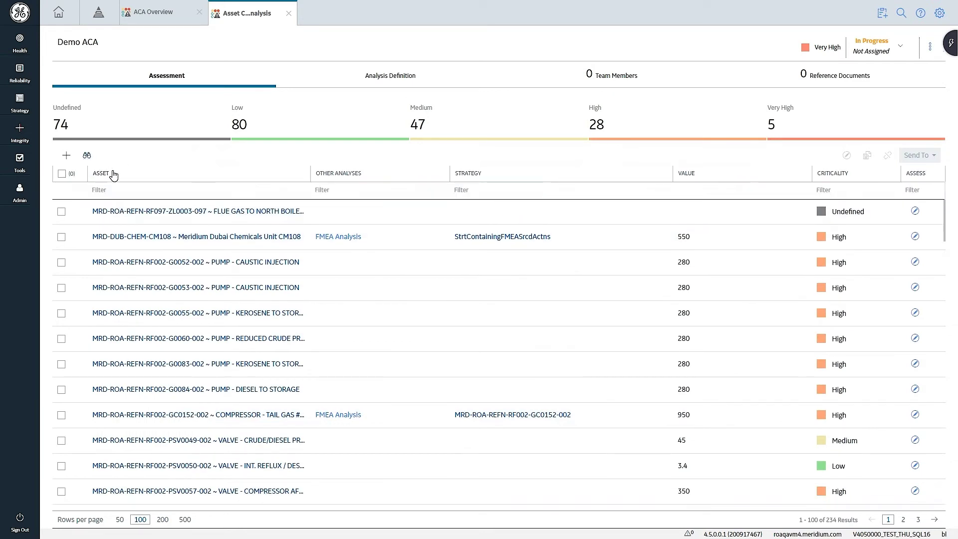
- Filter the Asset column by 'P' to show all six pumps at High
{"action": "left_click", "coordinate": [114, 190]}
{"action": "type", "text": "PUMP"}
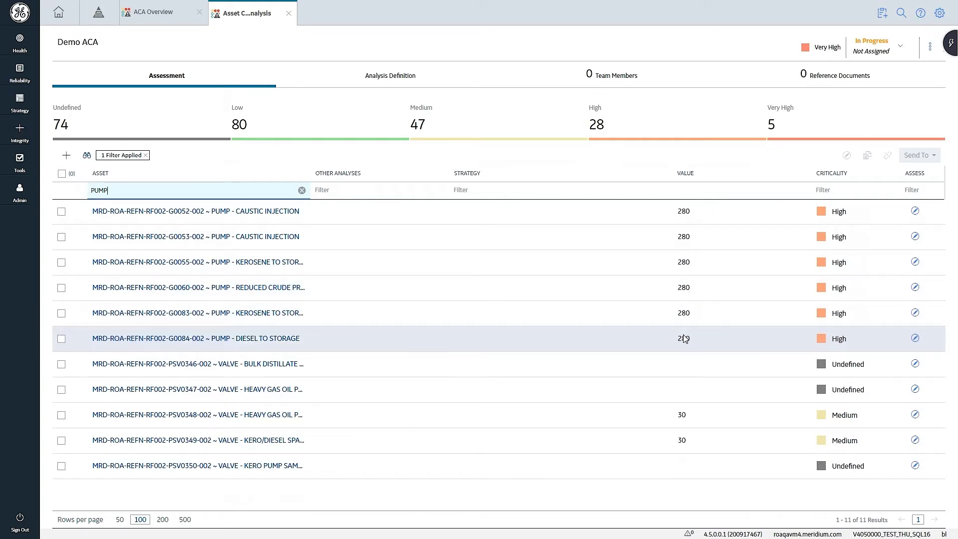
- Open the XOM Risk-XOM ACA Analysis and view R001's checklist, cancelling without changes
{"action": "left_click", "coordinate": [160, 20]}
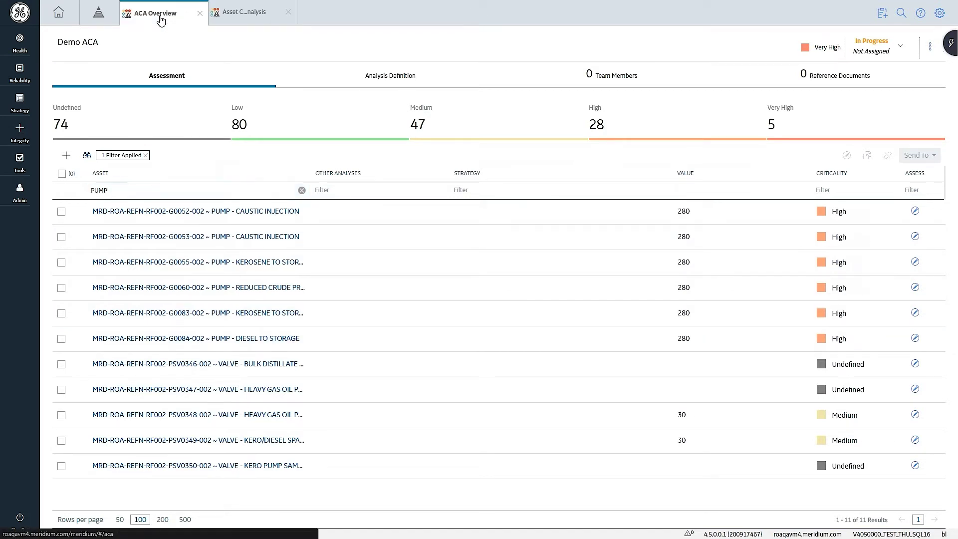
{"action": "scroll", "coordinate": [328, 279], "scroll_direction": "down", "scroll_amount": 5}
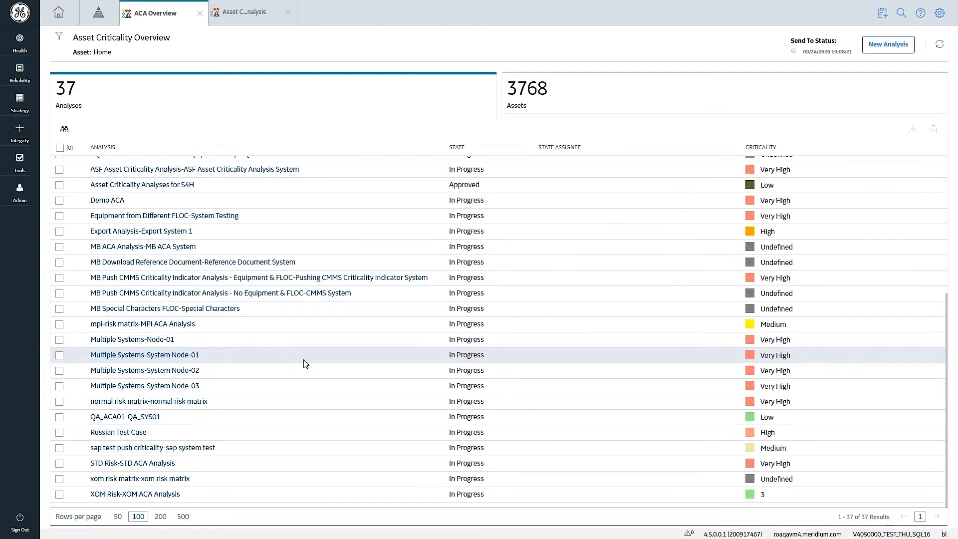
{"action": "left_click", "coordinate": [133, 492]}
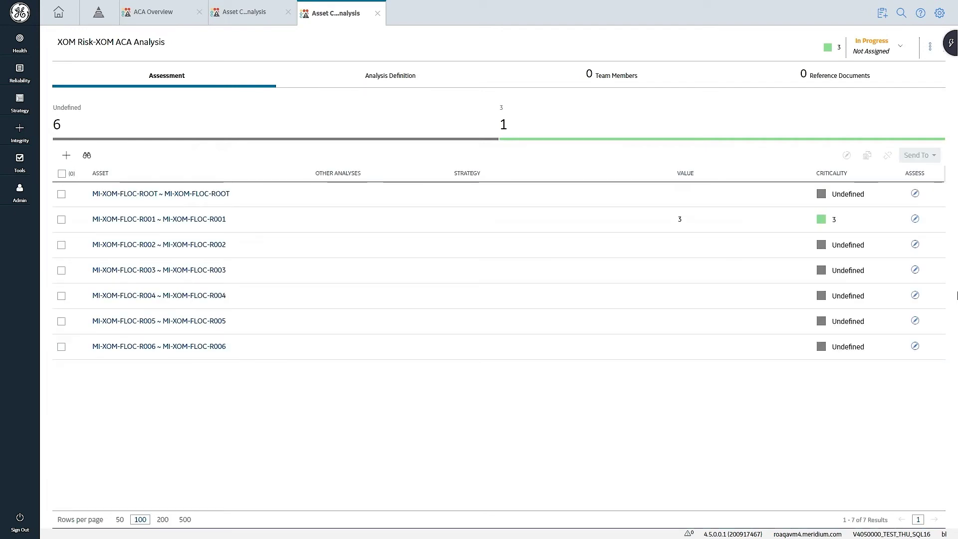
{"action": "left_click", "coordinate": [915, 220]}
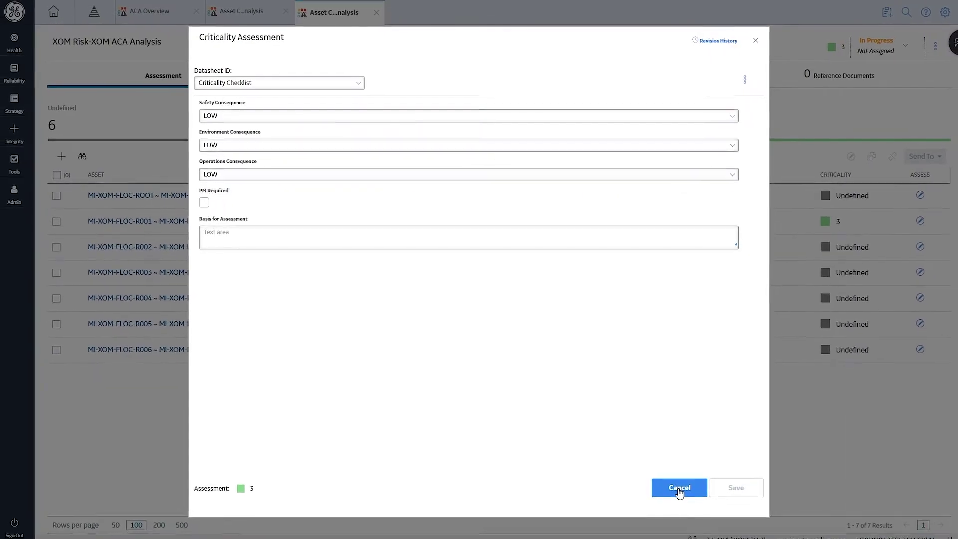
{"action": "left_click", "coordinate": [679, 489]}
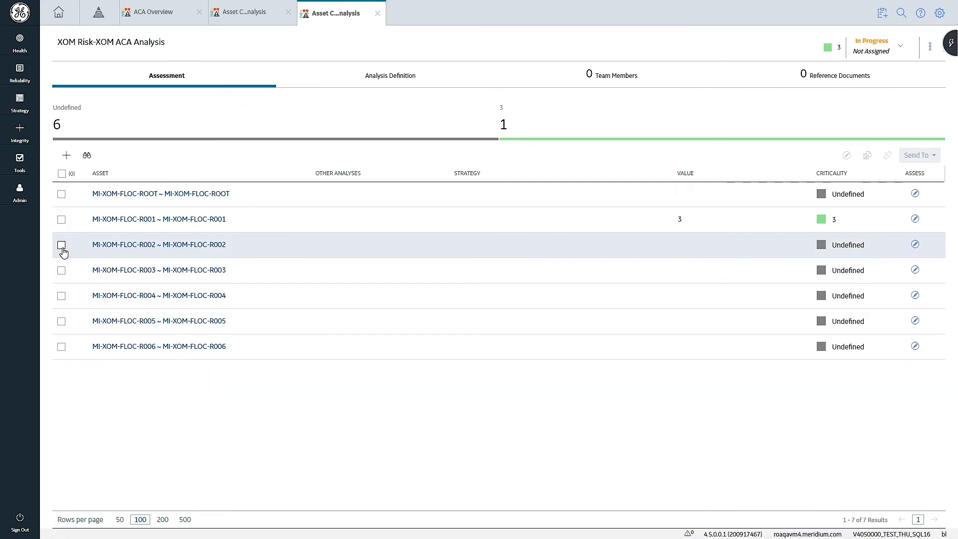
- Select assets R002, R003 and R004 for one joint assessment
{"action": "left_click", "coordinate": [61, 245]}
{"action": "left_click", "coordinate": [62, 270]}
{"action": "left_click", "coordinate": [61, 297]}
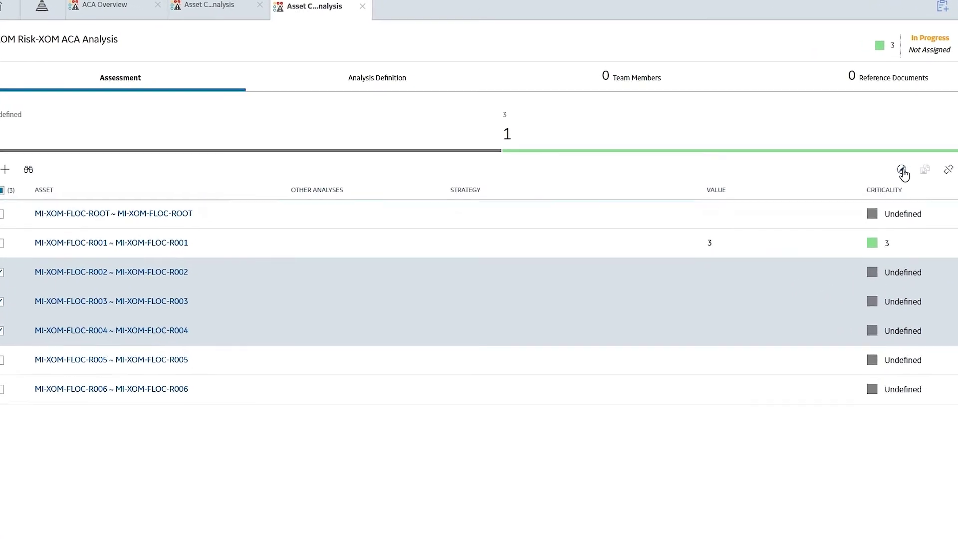
{"action": "left_click", "coordinate": [902, 170]}
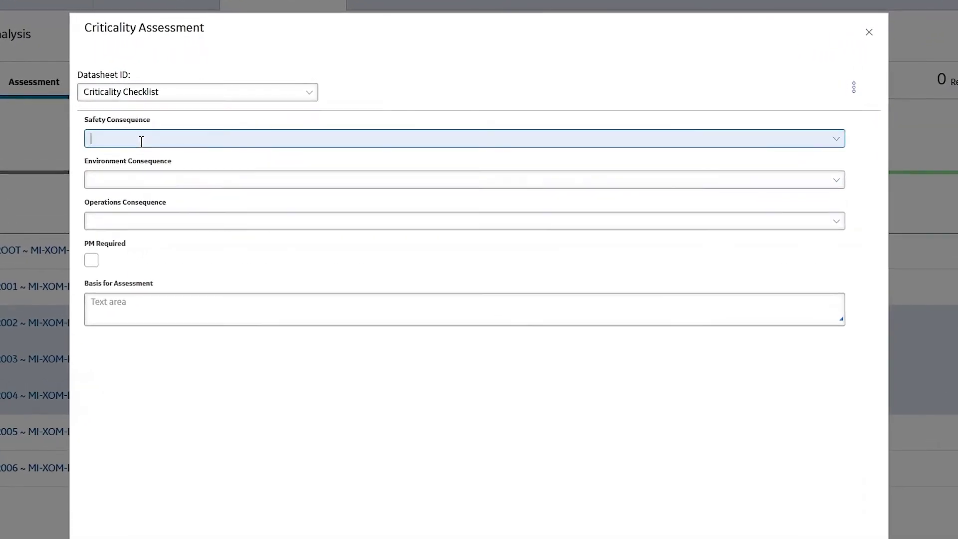
- Set Safety MEDIUM, Environment LOW, Operations HIGH and save the checklist
{"action": "left_click", "coordinate": [141, 141]}
{"action": "left_click", "coordinate": [158, 257]}
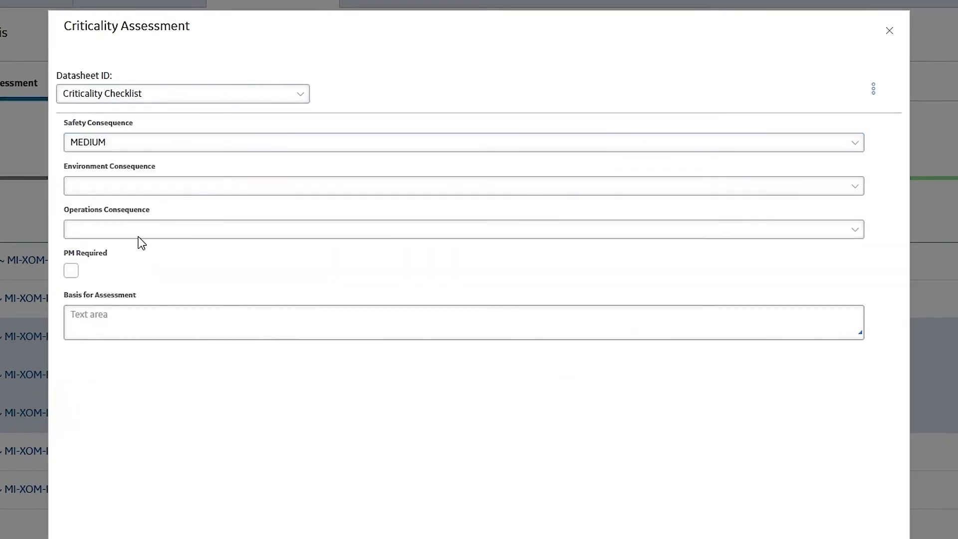
{"action": "left_click", "coordinate": [121, 186]}
{"action": "left_click", "coordinate": [113, 259]}
{"action": "left_click", "coordinate": [106, 231]}
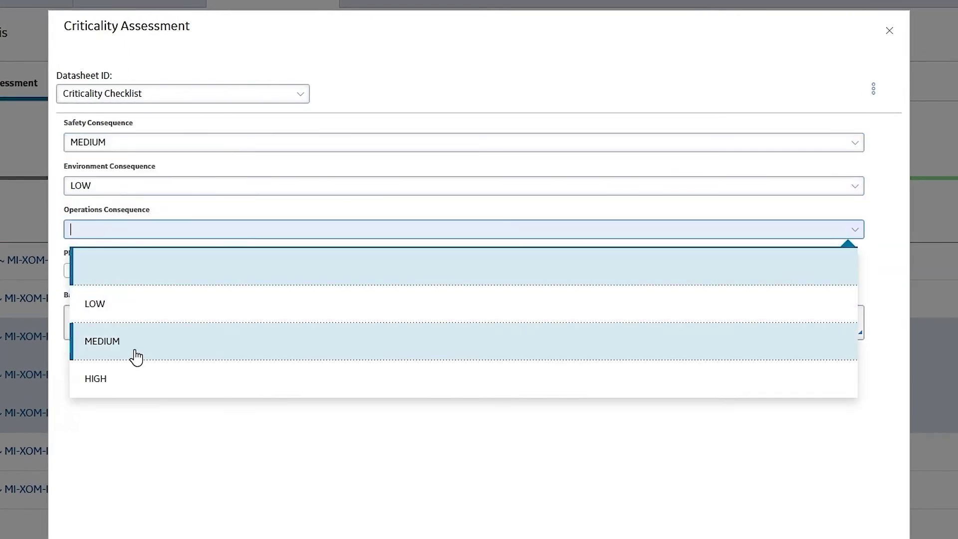
{"action": "left_click", "coordinate": [141, 378]}
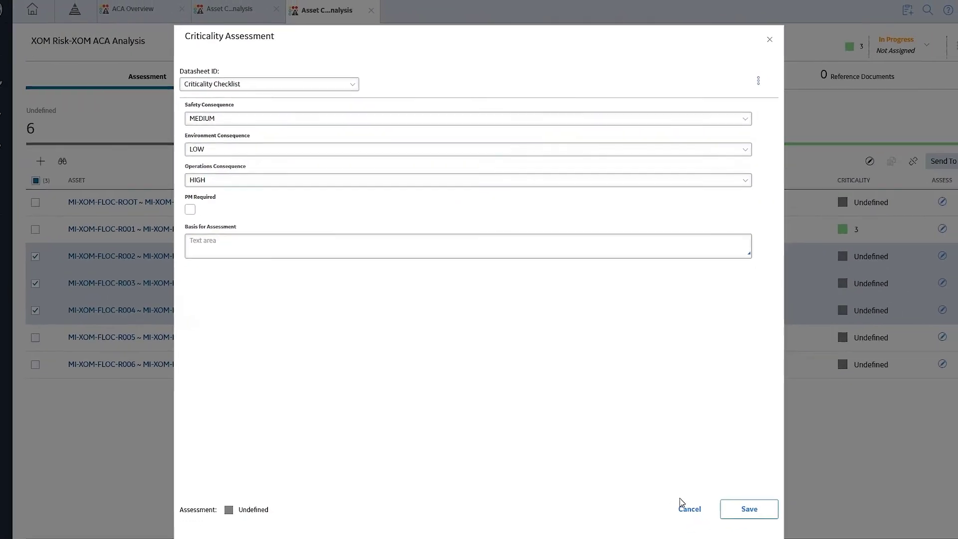
{"action": "left_click", "coordinate": [732, 483]}
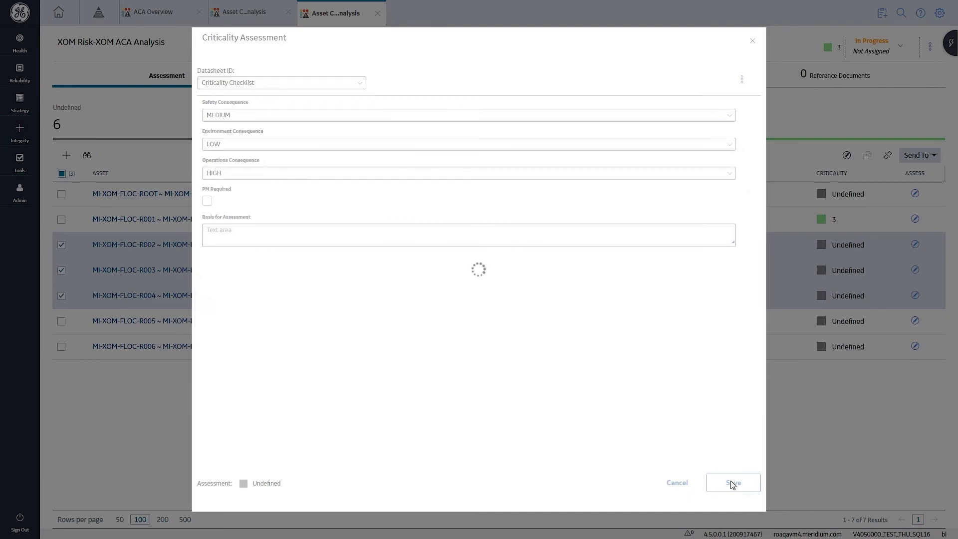